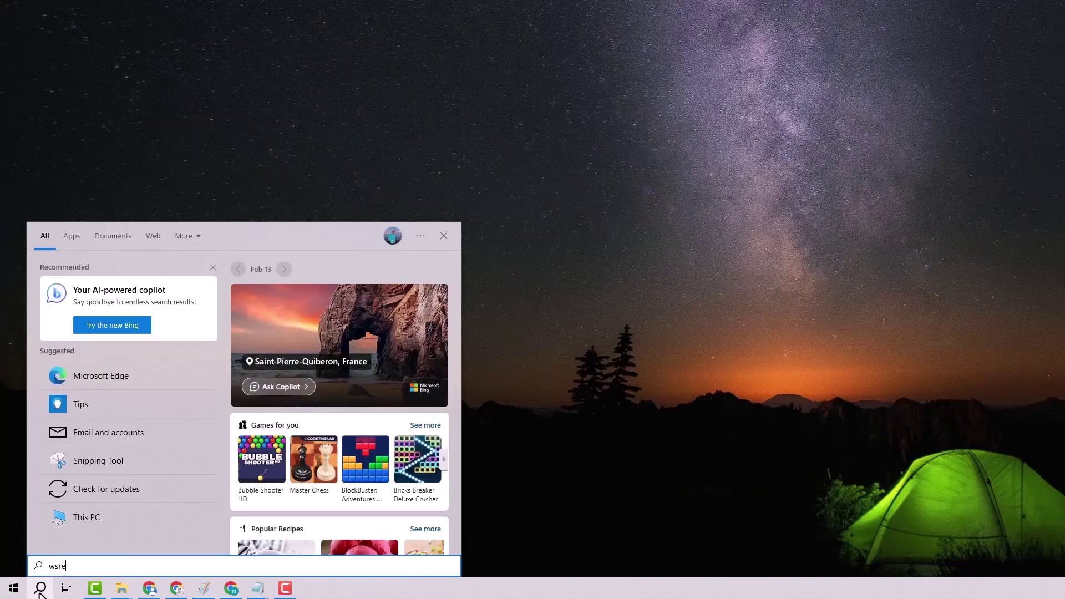
# - Run wsreset from Windows Search to clear the Microsoft Store cache
pyautogui.write('set')
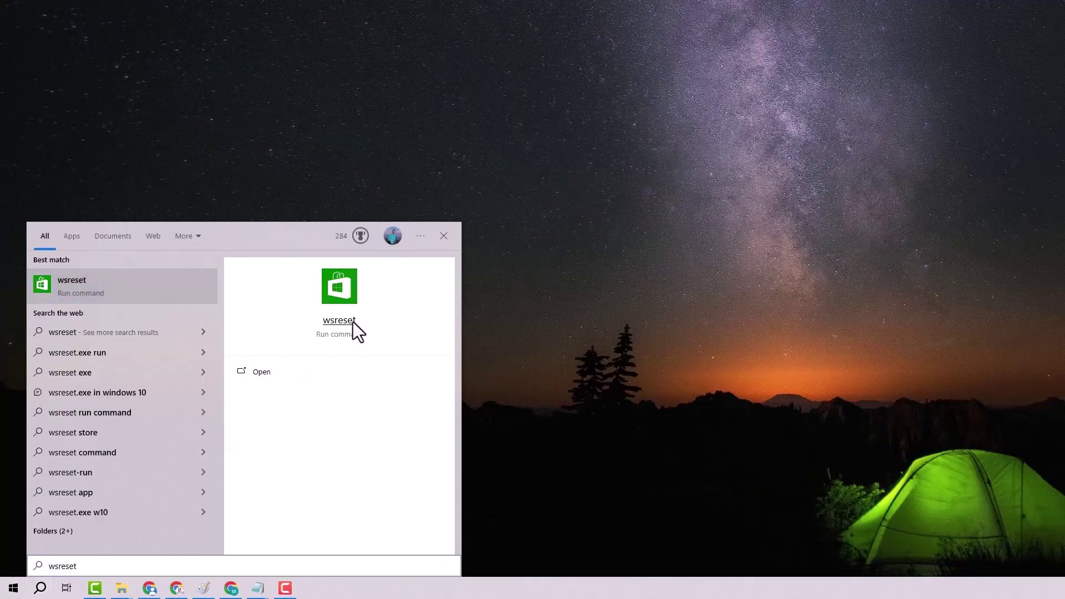
pyautogui.click(285, 375)
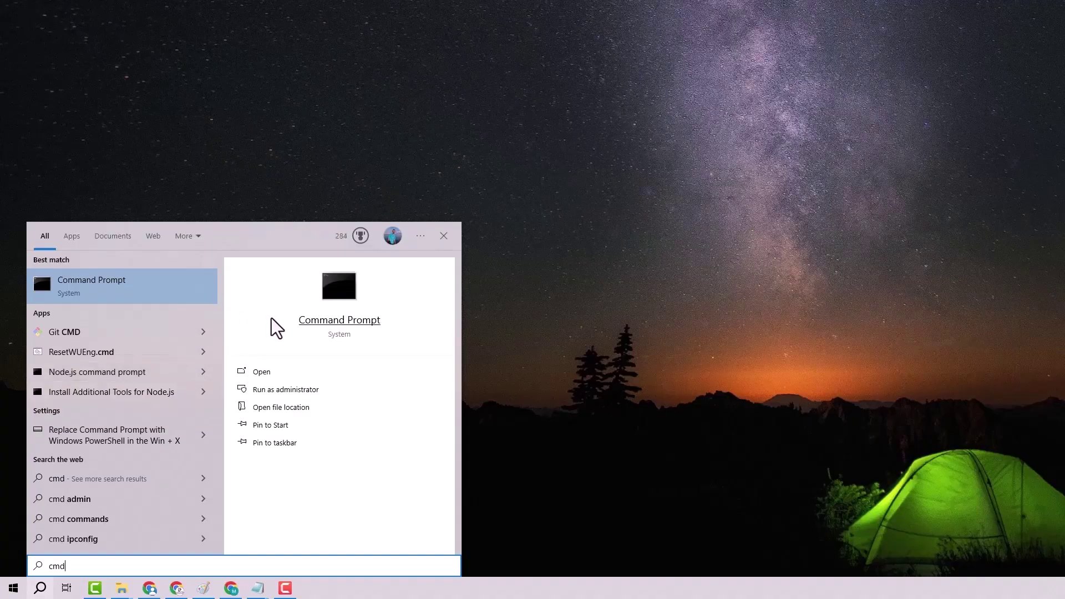
# - Launch Command Prompt as administrator from the cmd search results
pyautogui.click(291, 390)
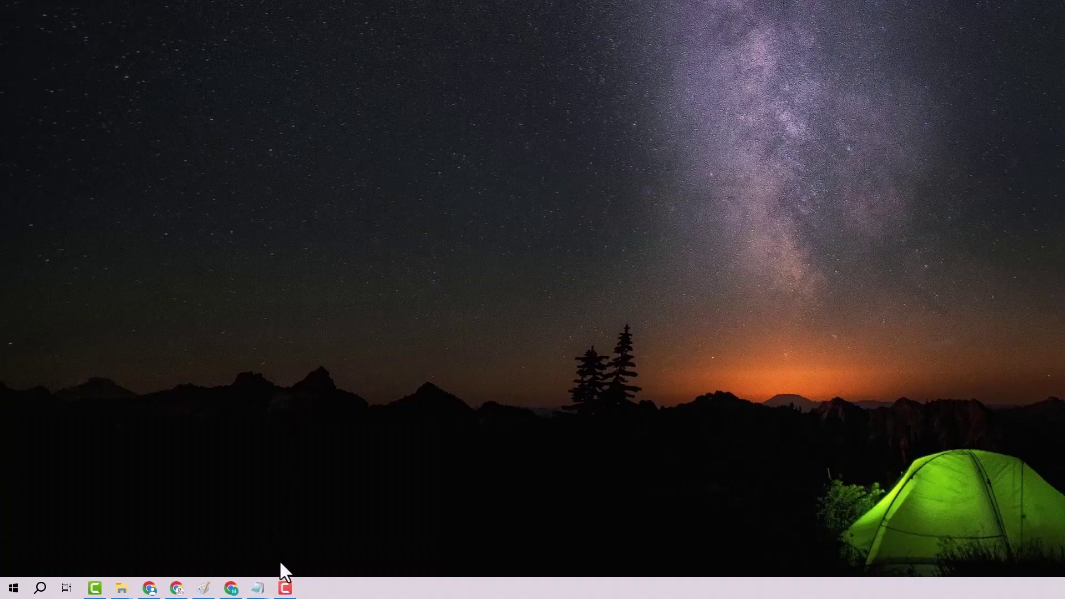
pyautogui.click(266, 590)
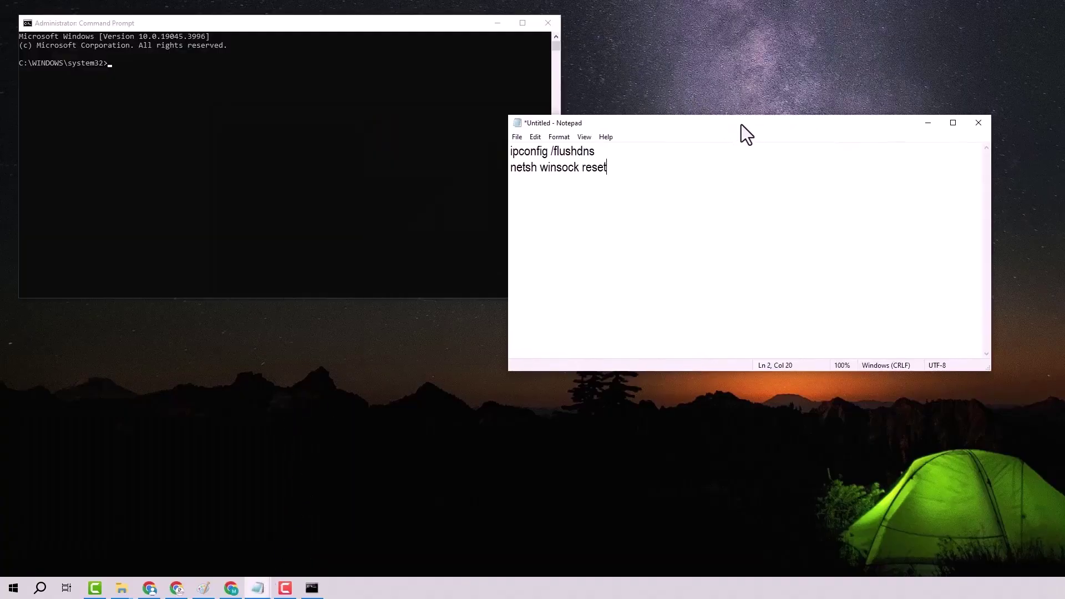
# - Paste ipconfig /flushdns from the Notepad notes into the admin console and run it
pyautogui.moveTo(742, 124); pyautogui.dragTo(793, 158)
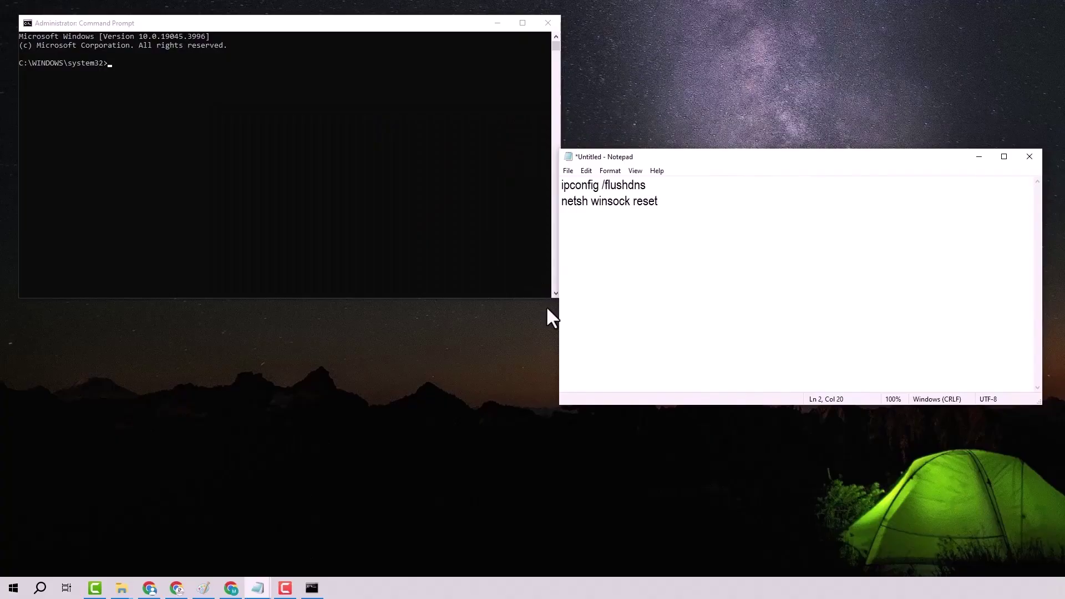
pyautogui.moveTo(659, 185); pyautogui.dragTo(561, 185)
pyautogui.press('super+c')
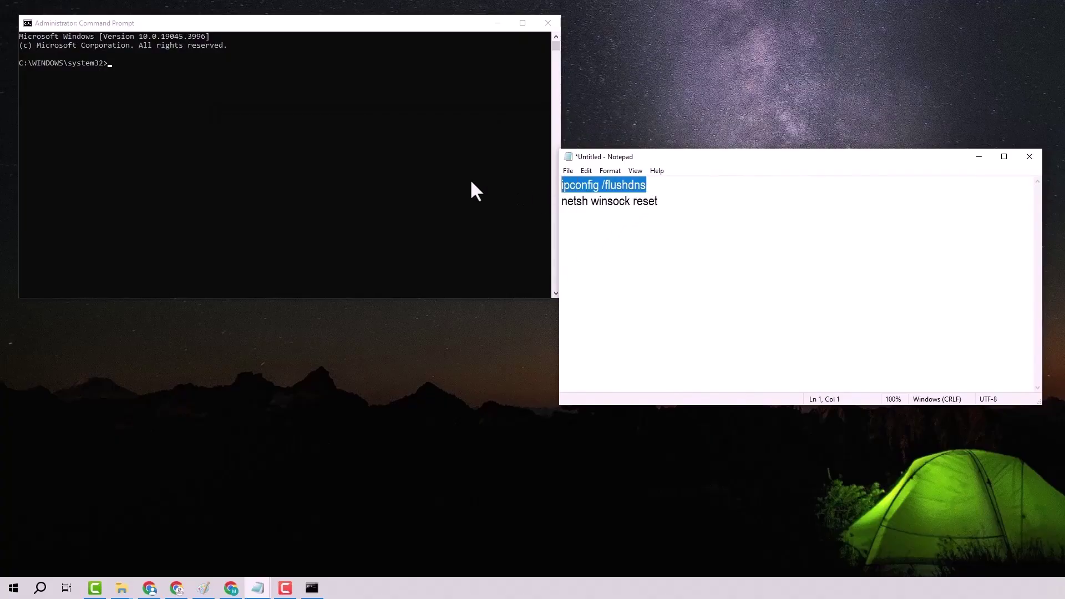
pyautogui.click(280, 108)
pyautogui.rightClick(281, 111)
pyautogui.press('Return')
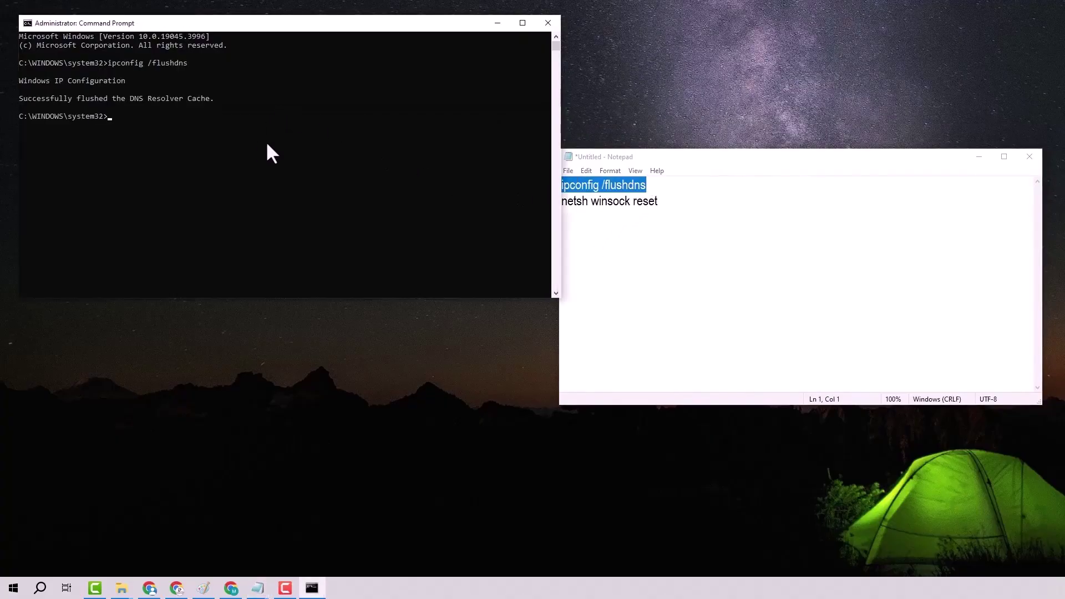
# - Paste netsh winsock reset from the notes into the console and run it
pyautogui.click(676, 231)
pyautogui.moveTo(659, 201); pyautogui.dragTo(553, 202)
pyautogui.press('super+c')
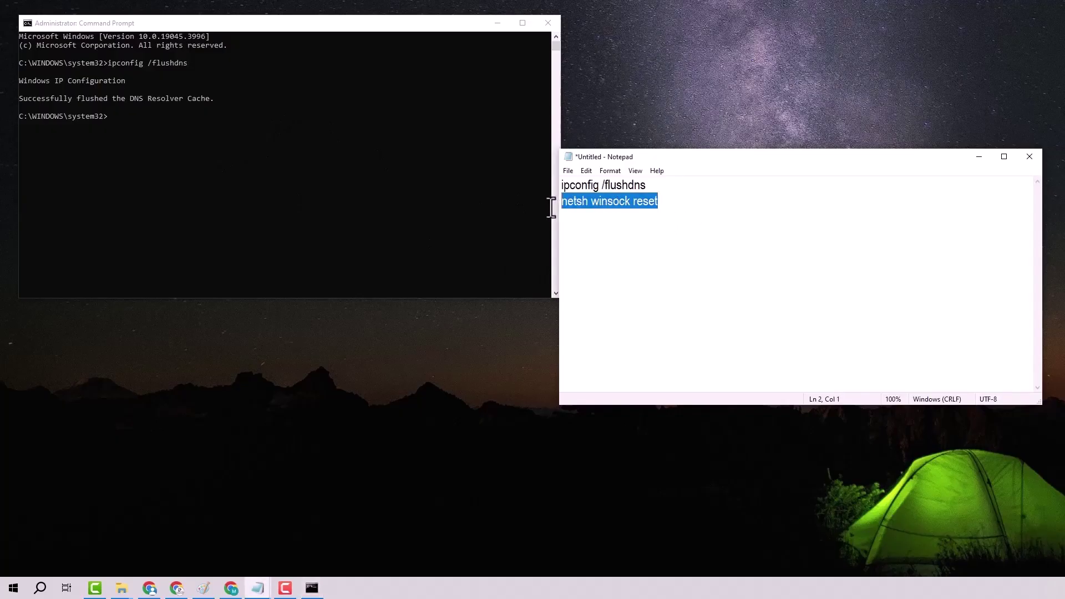
pyautogui.click(248, 186)
pyautogui.rightClick(249, 185)
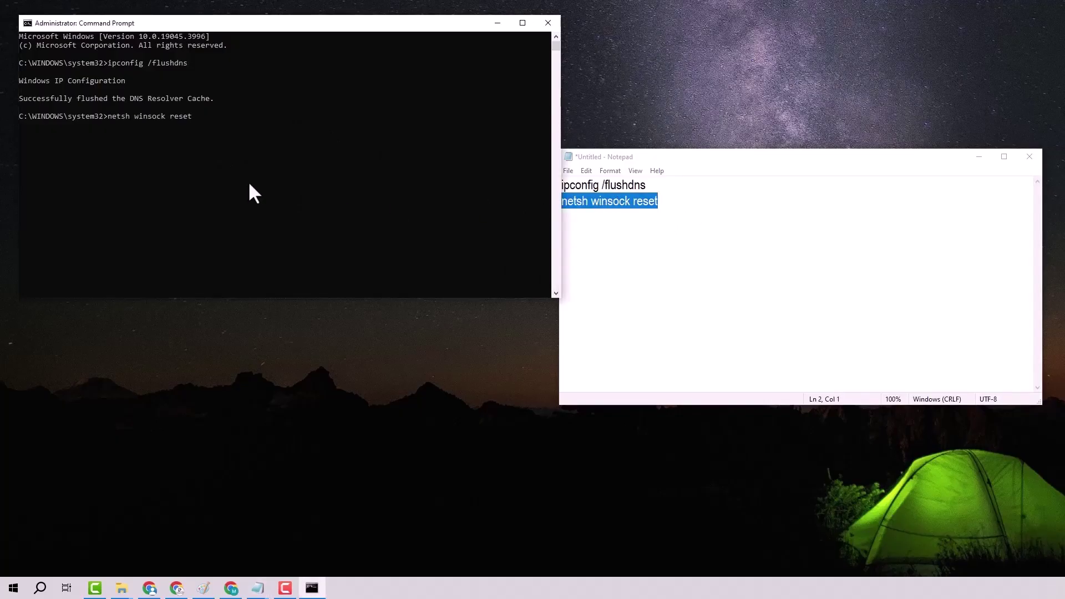
pyautogui.press('Return')
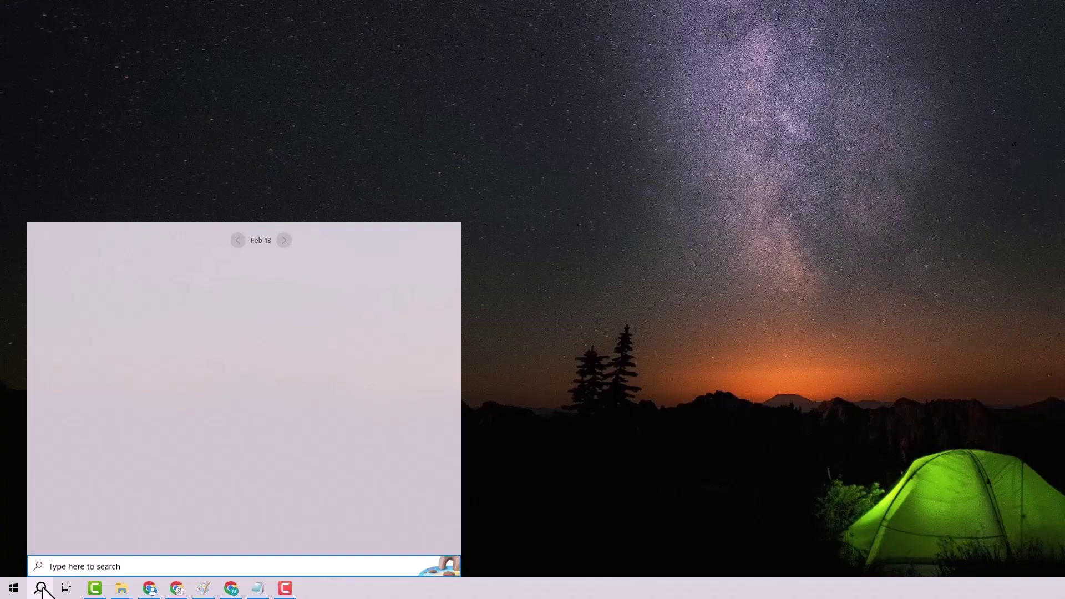
# - Start the Windows Store Apps troubleshooter from Troubleshoot settings' additional troubleshooters
pyautogui.write('trou')
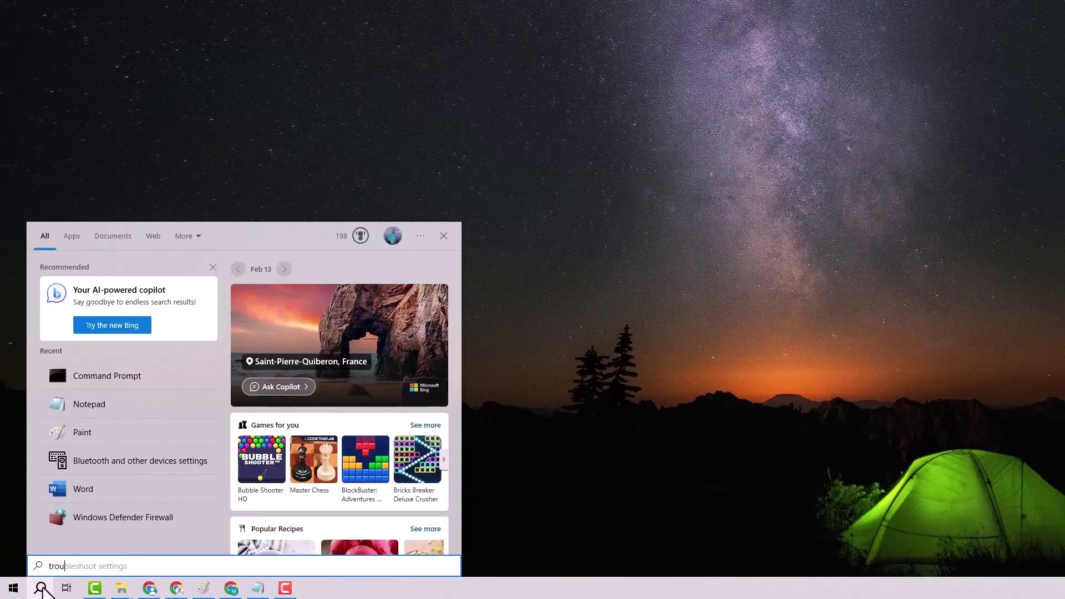
pyautogui.click(151, 289)
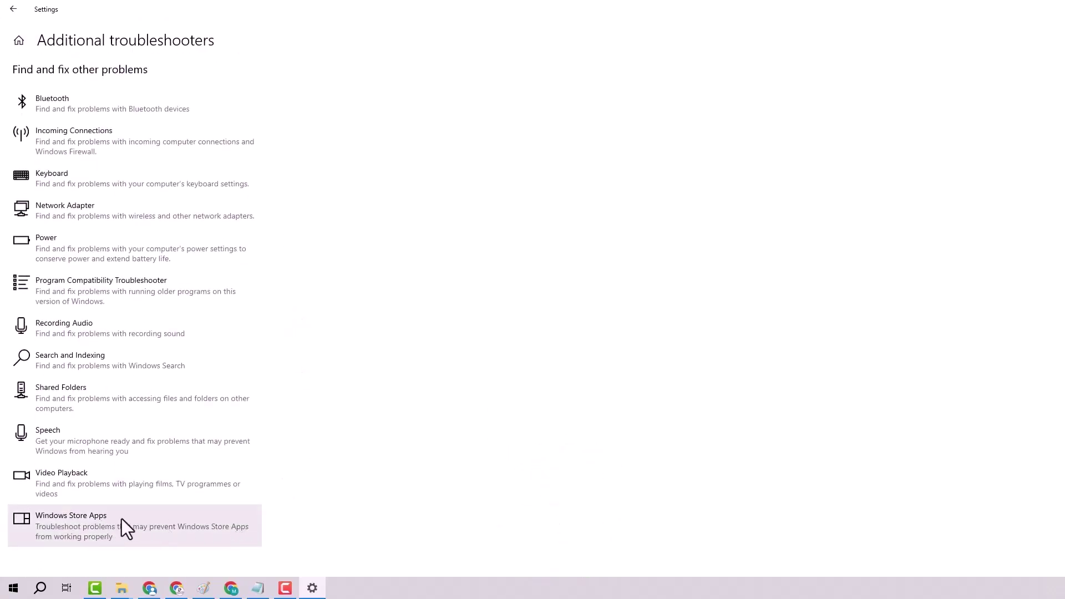
pyautogui.click(122, 519)
pyautogui.click(201, 568)
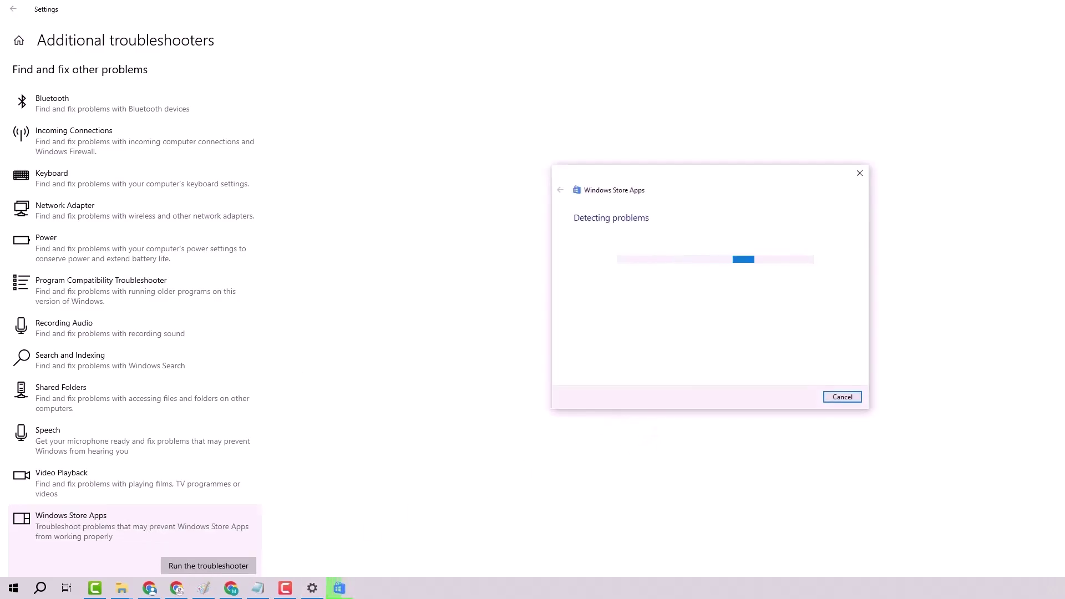
pyautogui.click(634, 422)
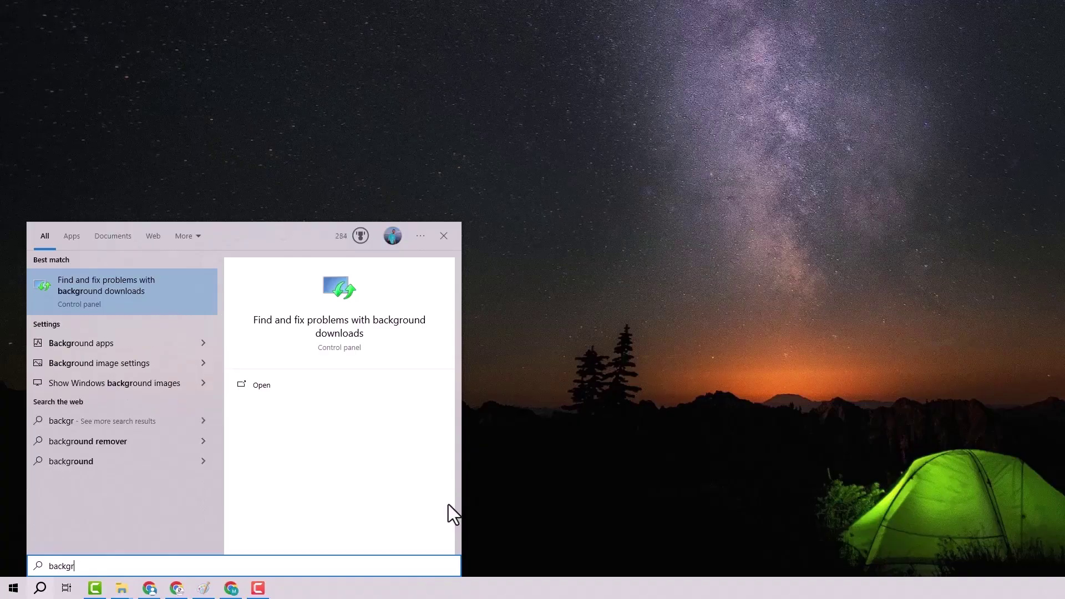
# - Run the 'Find and fix problems with background downloads' troubleshooter for BITS
pyautogui.click(336, 332)
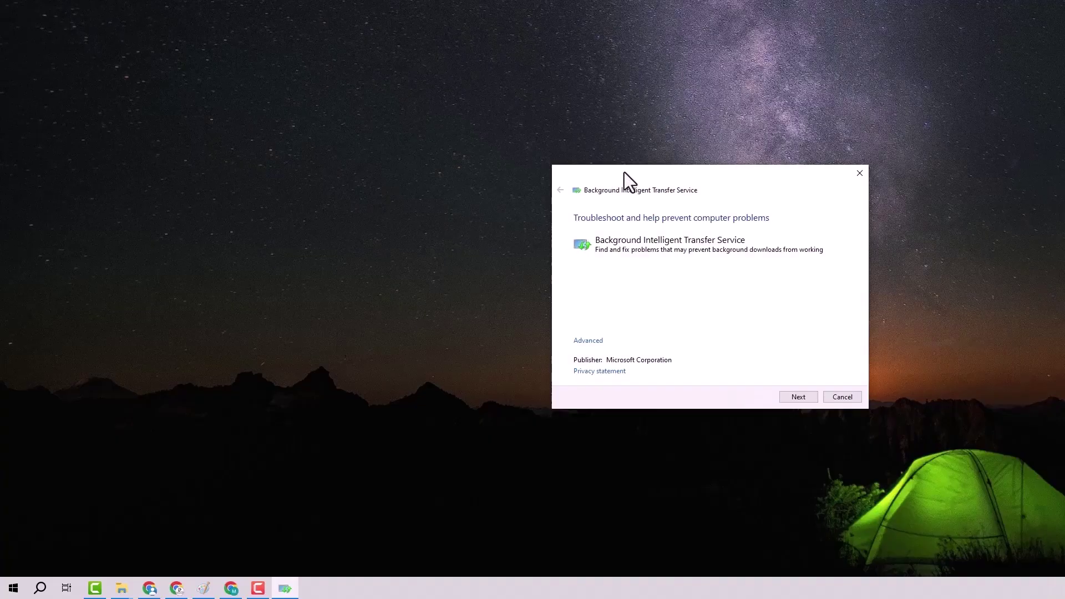
pyautogui.moveTo(624, 173); pyautogui.dragTo(595, 164)
pyautogui.click(769, 390)
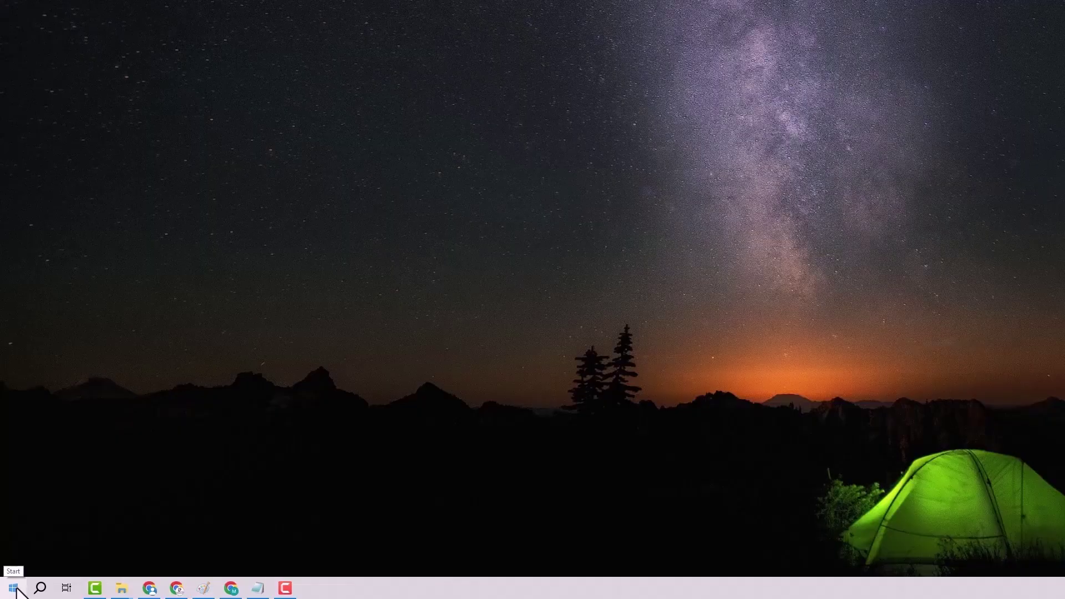
# - Open Network & Internet > Proxy in Settings and confirm 'Use a proxy server' is Off
pyautogui.click(14, 588)
pyautogui.press('super+i')
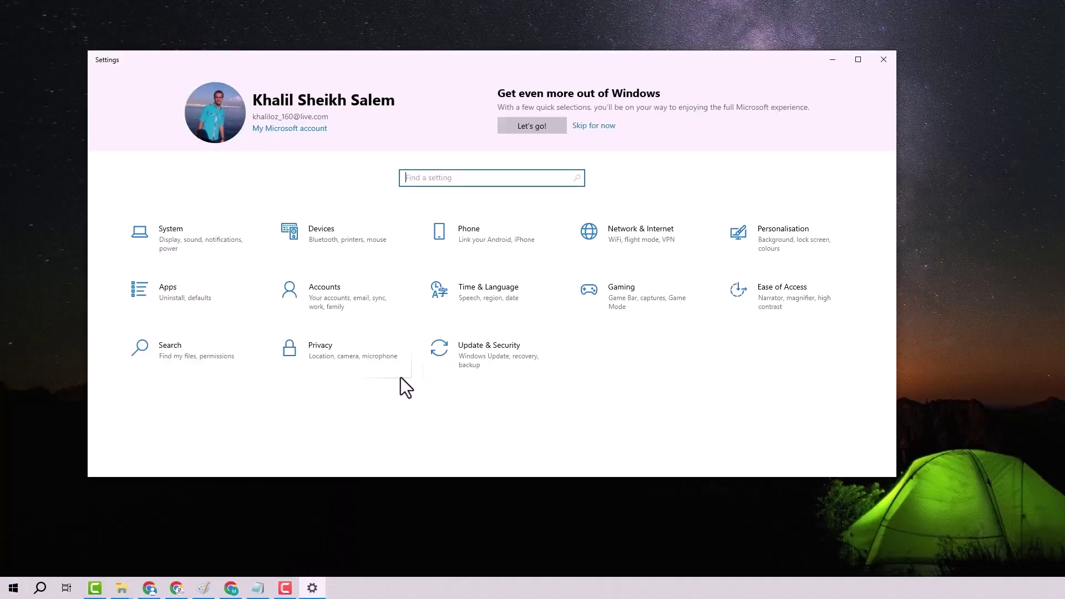
pyautogui.click(617, 226)
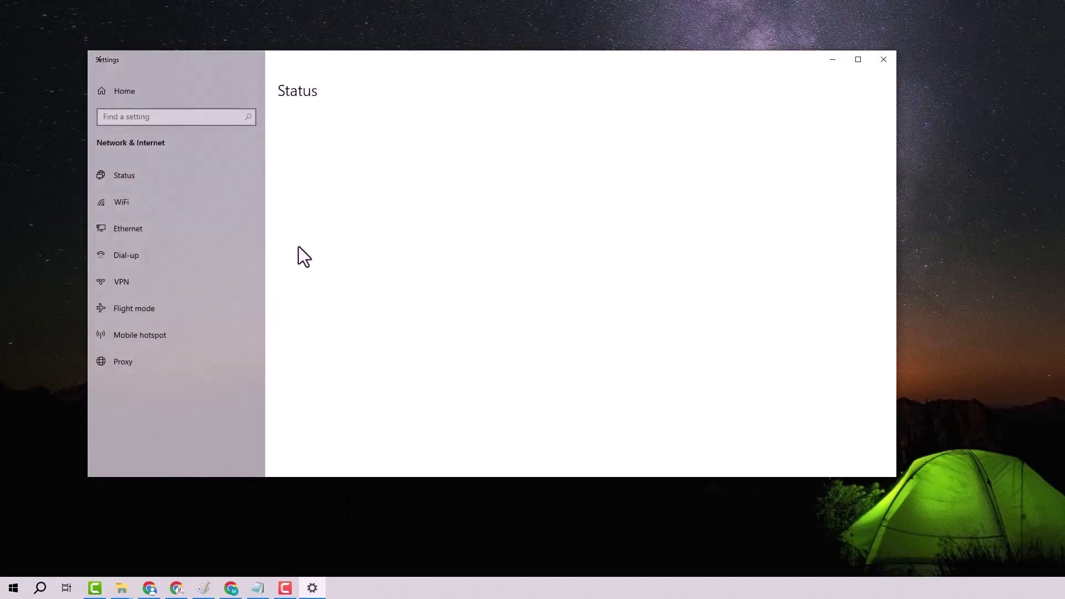
pyautogui.click(160, 368)
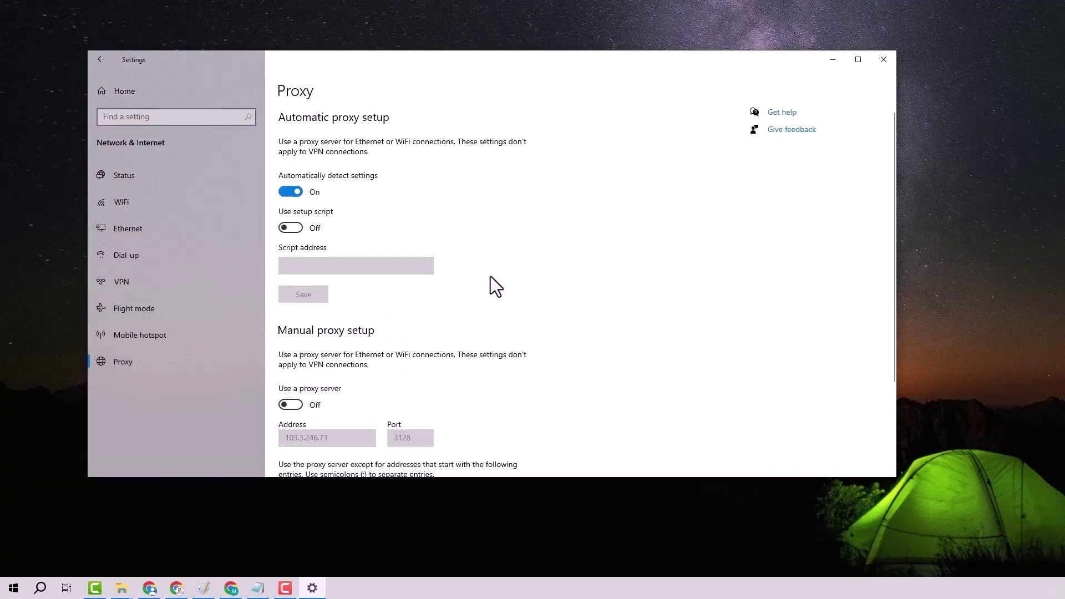
pyautogui.scroll(-2, 432, 245)
pyautogui.scroll(2, 330, 272)
pyautogui.scroll(-2, 308, 383)
pyautogui.scroll(-2, 347, 310)
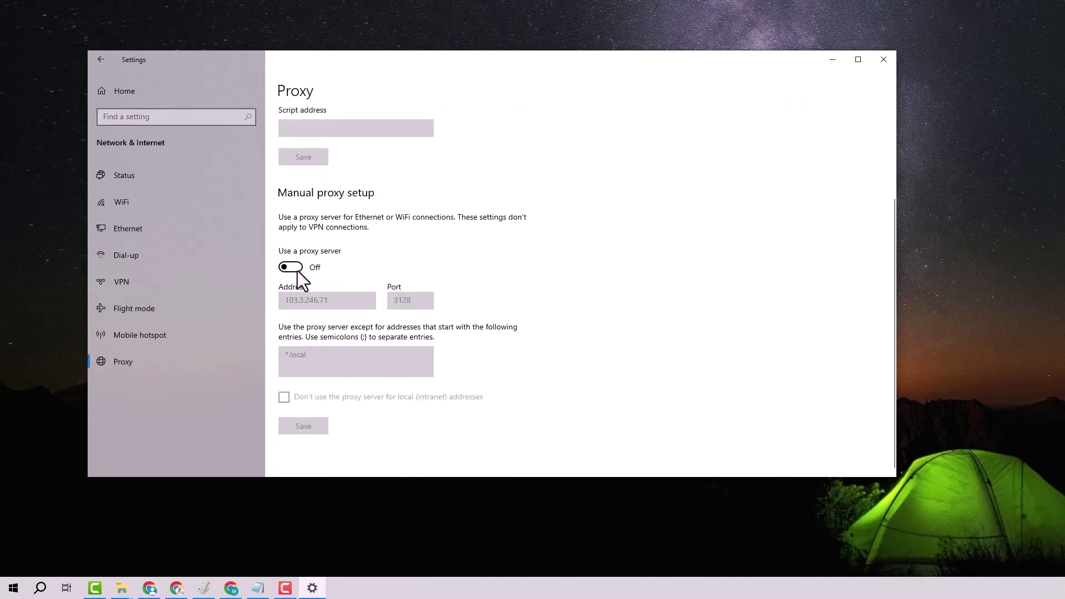
pyautogui.scroll(4, 412, 274)
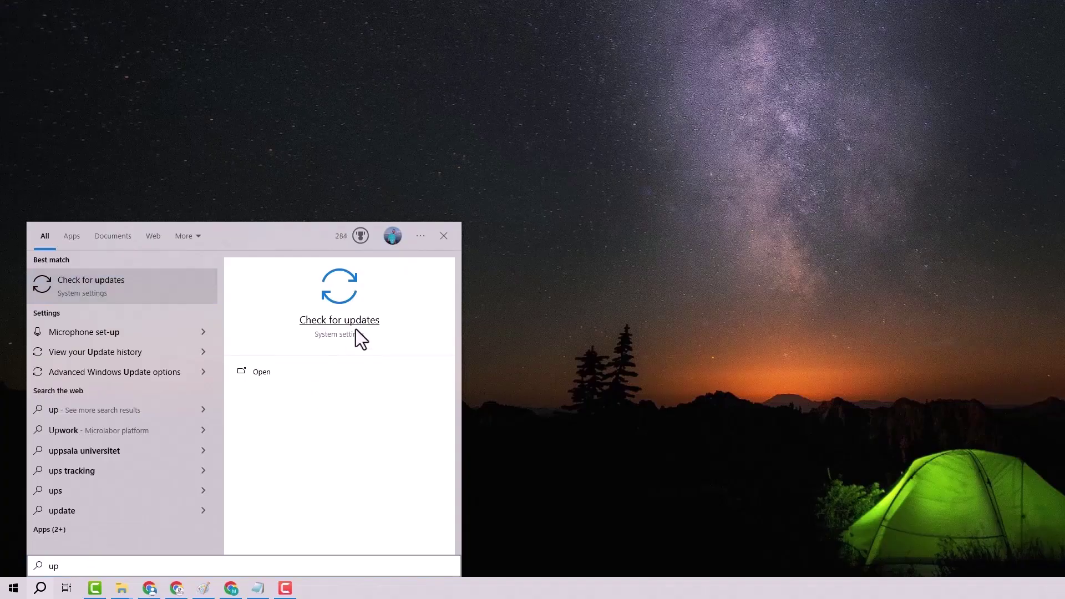
# - Open the Check for updates page from the 'up' search results
pyautogui.click(355, 328)
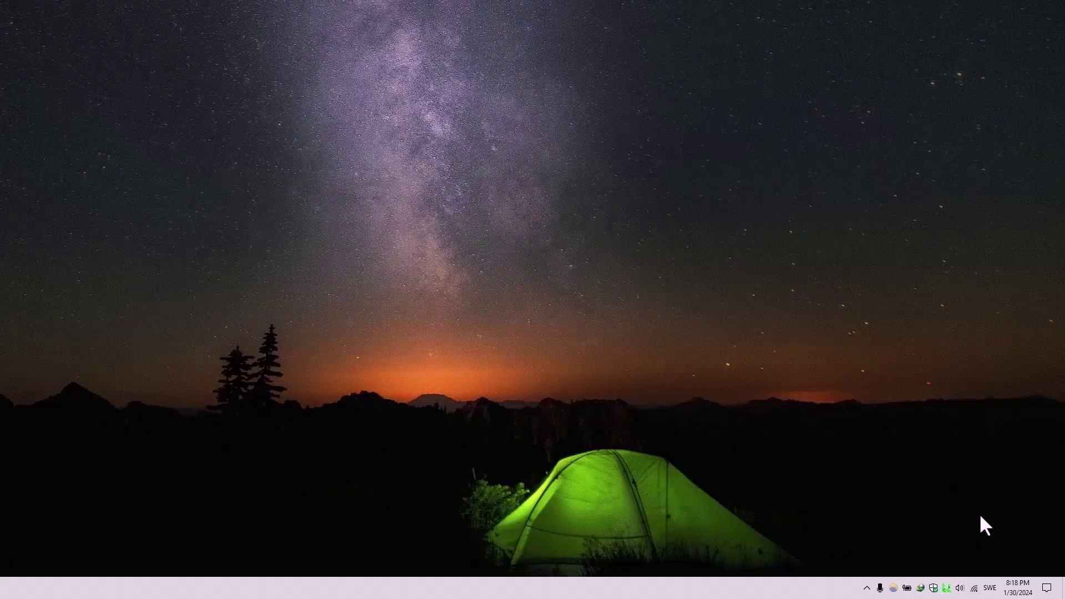
# - Toggle 'Set the time automatically' off and on, keeping time zone UTC+01:00 Amsterdam, Berlin, Bern, Rome
pyautogui.rightClick(1016, 592)
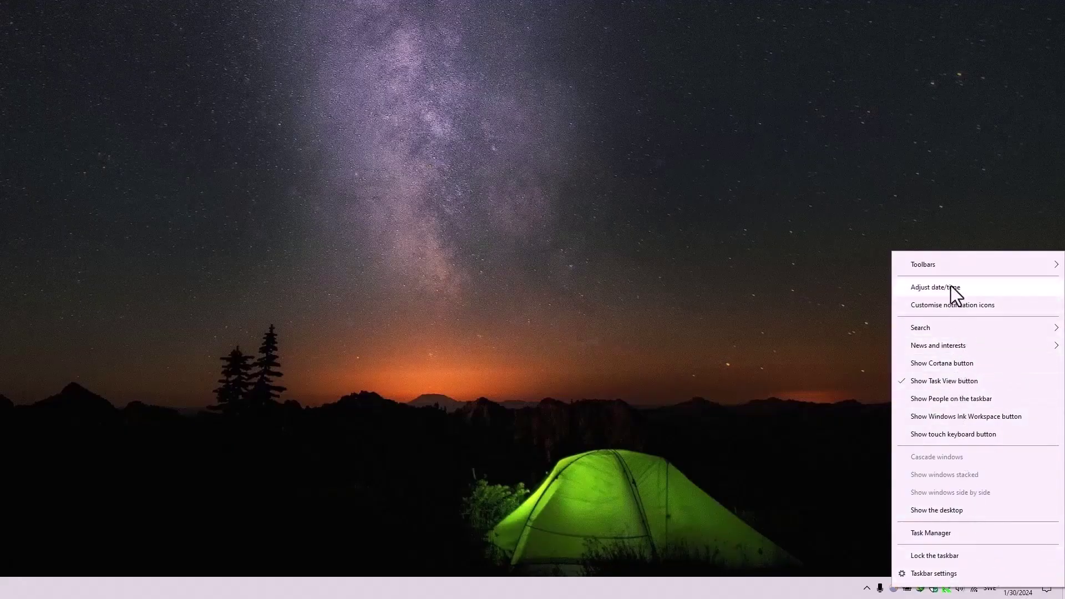
pyautogui.click(975, 289)
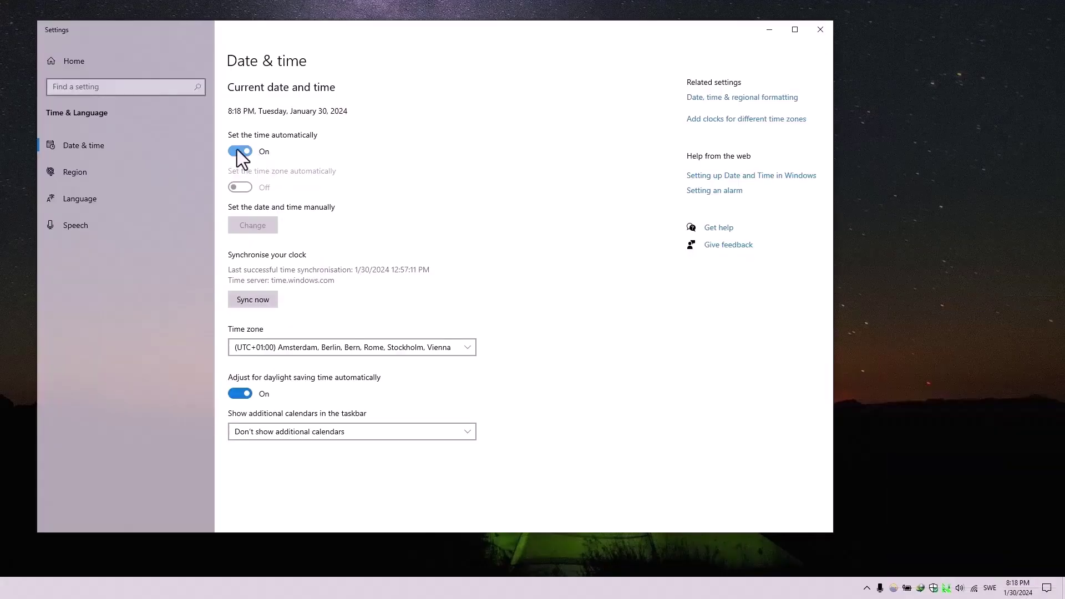
pyautogui.click(244, 153)
pyautogui.click(244, 154)
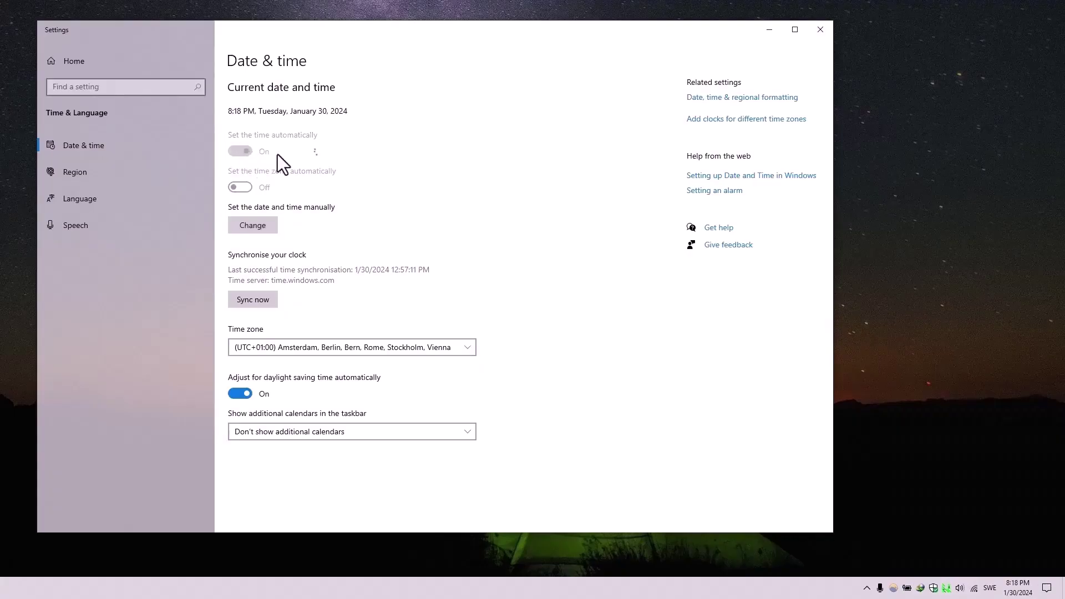
pyautogui.click(456, 350)
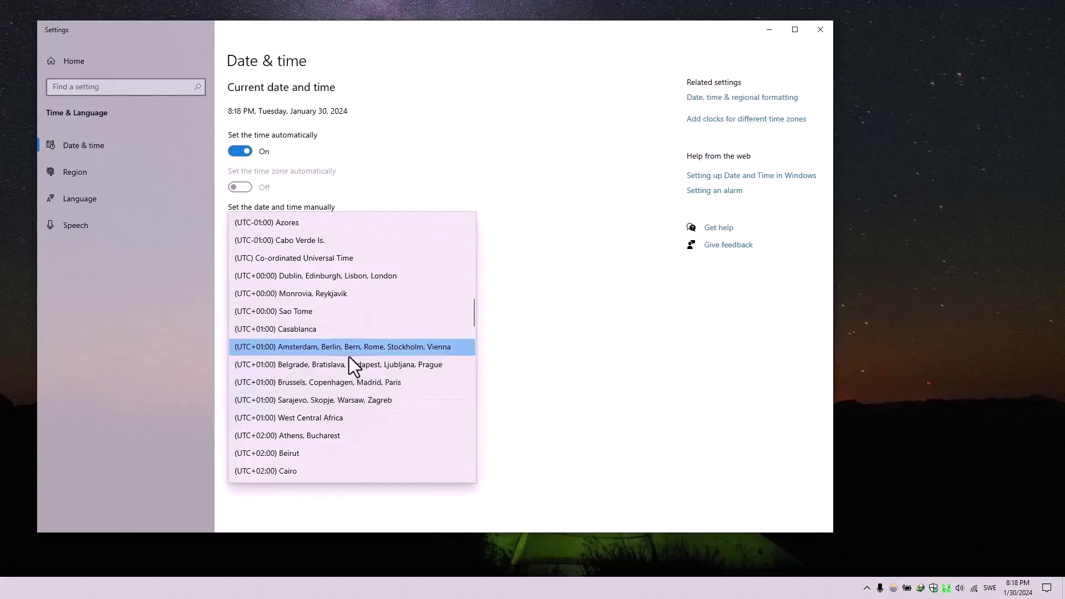
pyautogui.scroll(1, 358, 352)
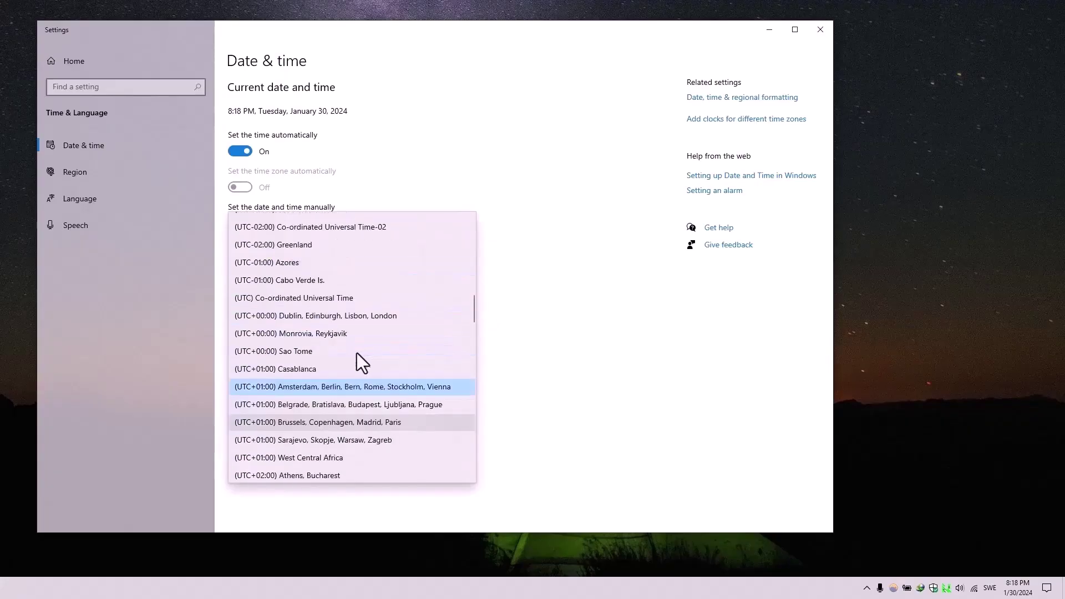
pyautogui.click(318, 391)
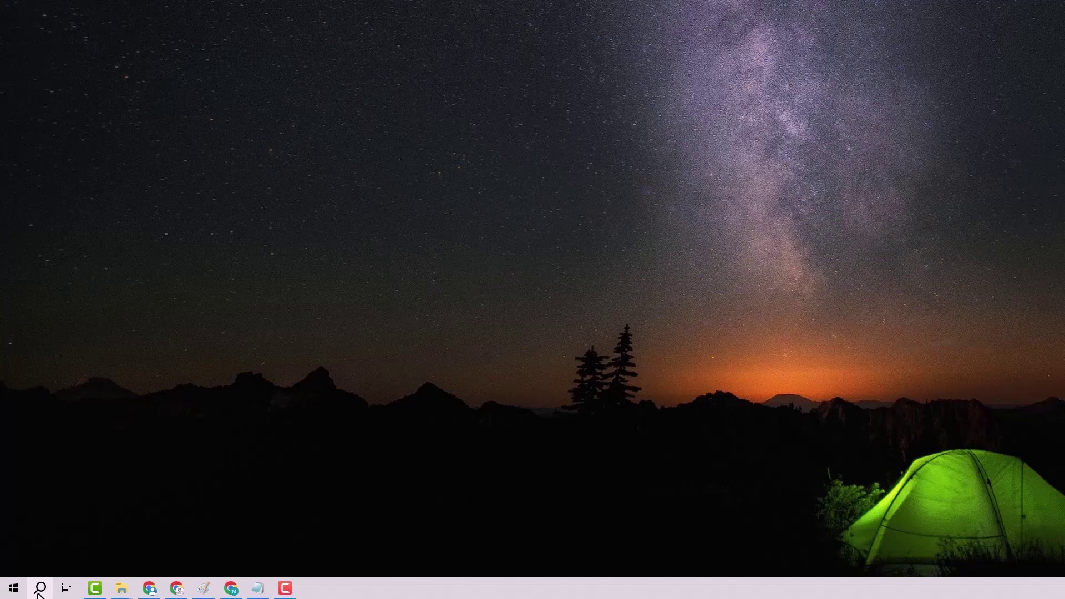
# - Launch Windows PowerShell as administrator from a 'power' search
pyautogui.click(40, 588)
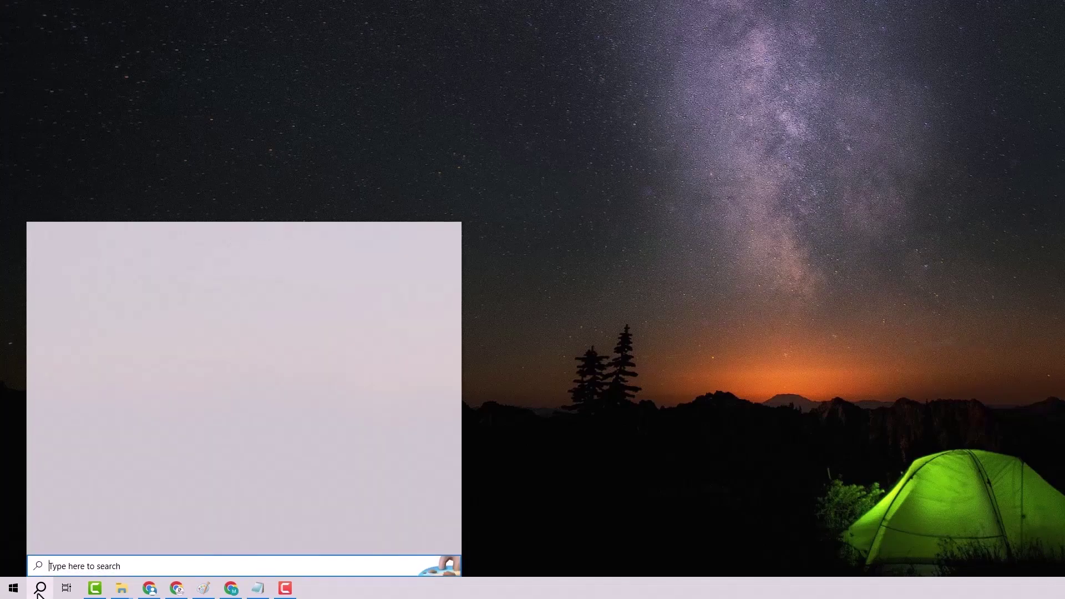
pyautogui.write('power')
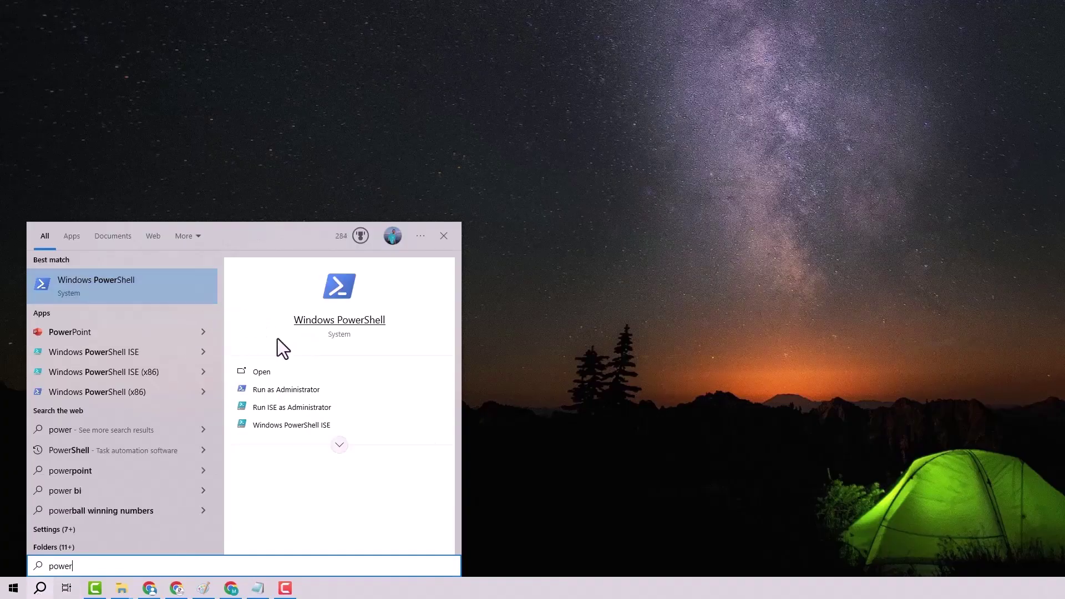
pyautogui.click(287, 389)
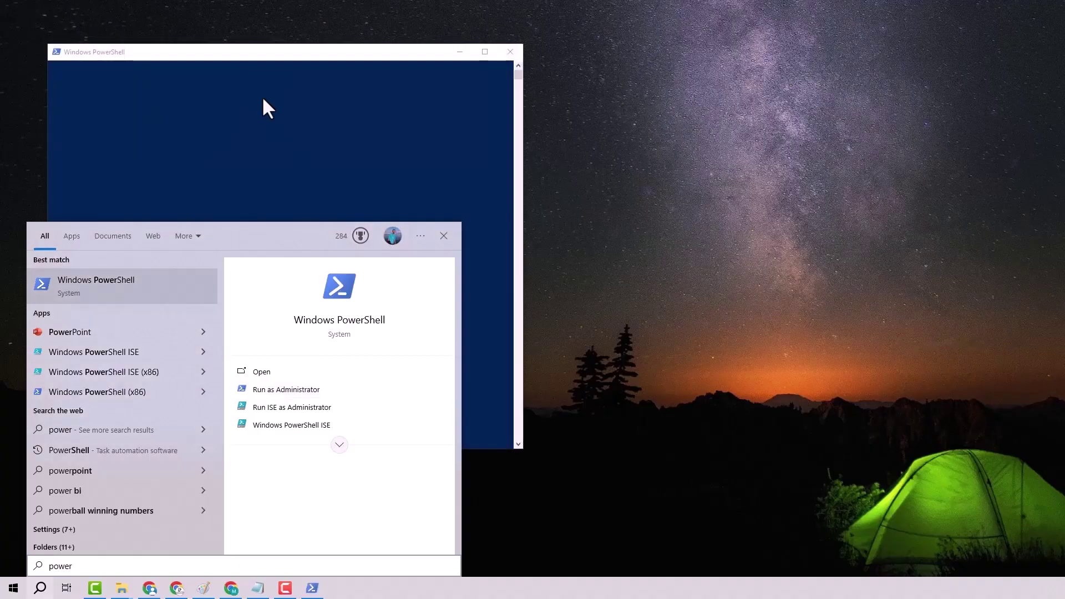
pyautogui.click(287, 55)
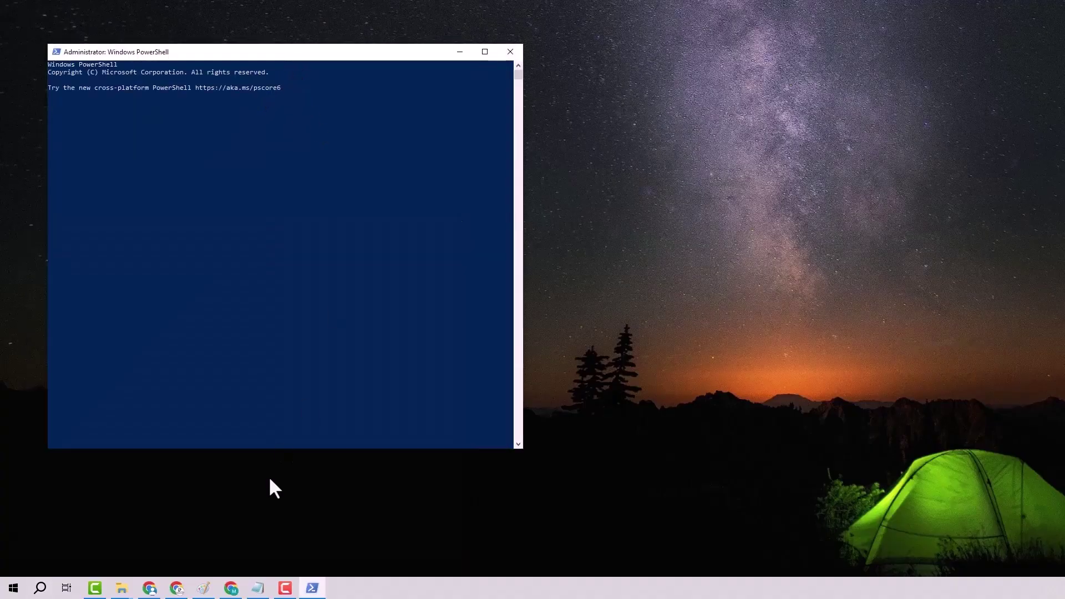
# - Copy the Get-AppxPackage Microsoft.WindowsStore re-register command from Notepad and run it in PowerShell
pyautogui.click(257, 589)
pyautogui.moveTo(488, 115); pyautogui.dragTo(702, 162)
pyautogui.moveTo(636, 216); pyautogui.dragTo(439, 197)
pyautogui.rightClick(438, 197)
pyautogui.click(499, 232)
pyautogui.click(224, 169)
pyautogui.rightClick(214, 165)
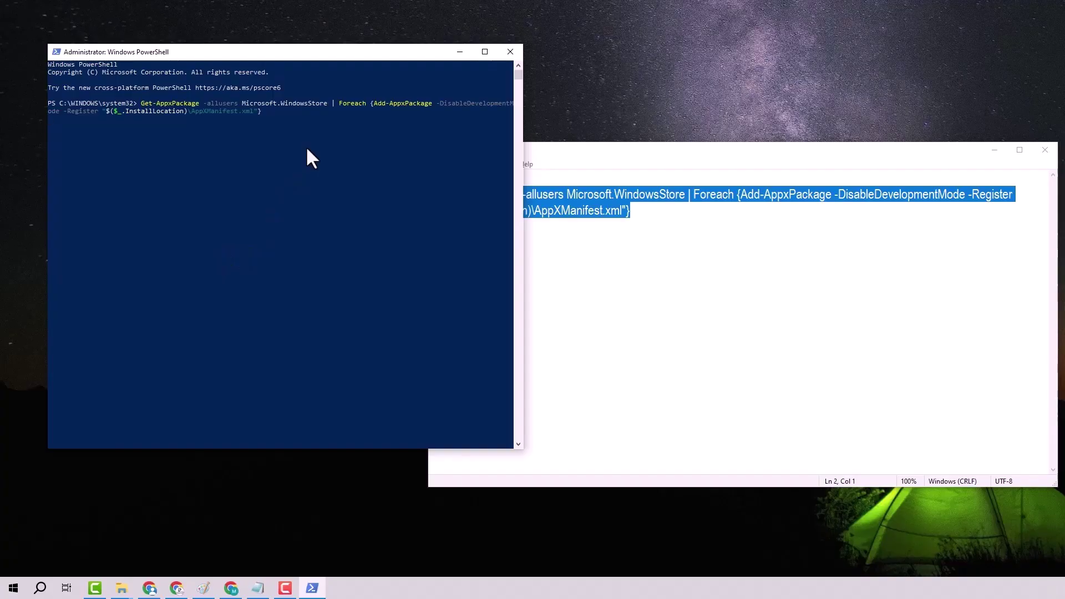
pyautogui.press('Return')
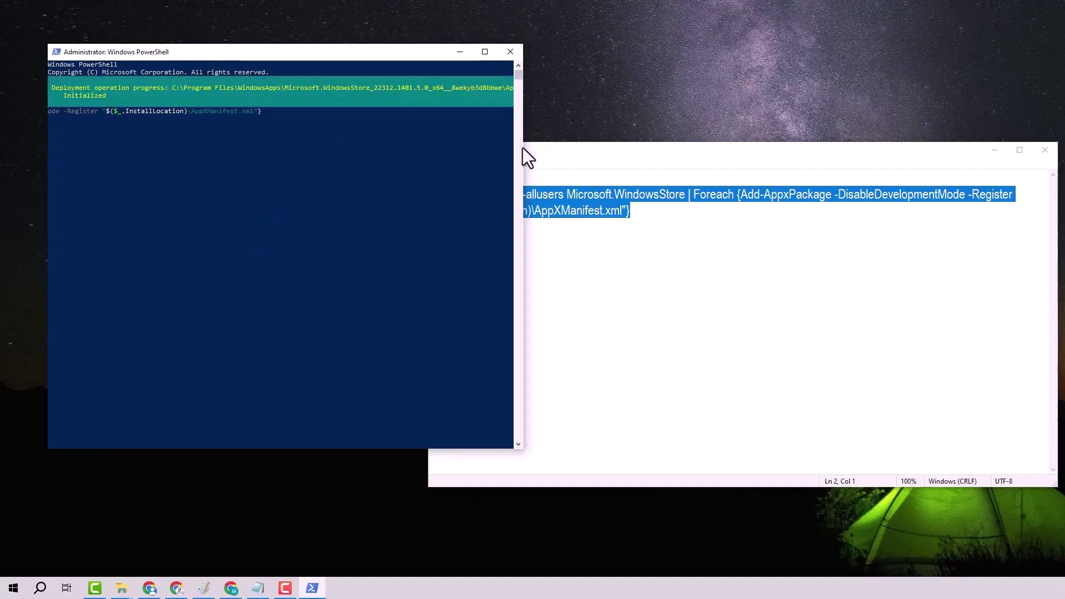
pyautogui.moveTo(523, 150)
pyautogui.mouseDown()
pyautogui.moveTo(761, 145)
pyautogui.moveTo(532, 150)
pyautogui.mouseUp()
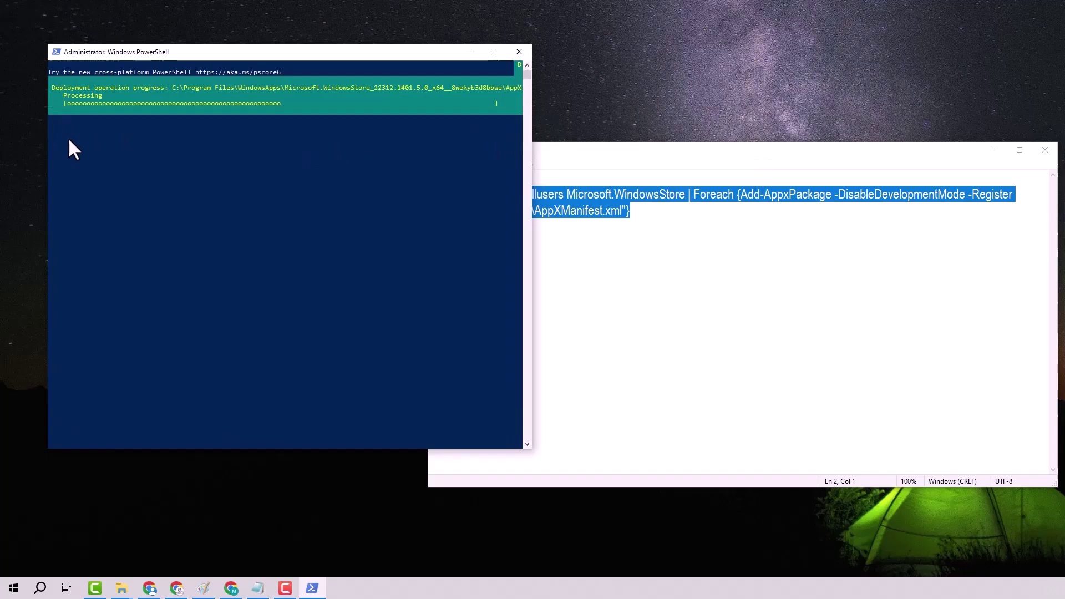